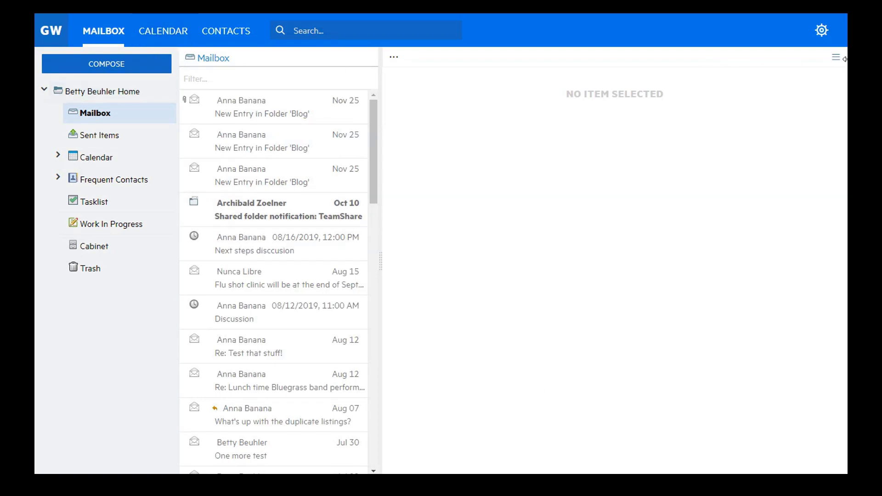
Step: Narrow the GroupWise Web window, browse Sent Items and the calendar week view, then open a Blog message
{"action": "left_click_drag", "start_coordinate": [844, 59], "coordinate": [848, 160]}
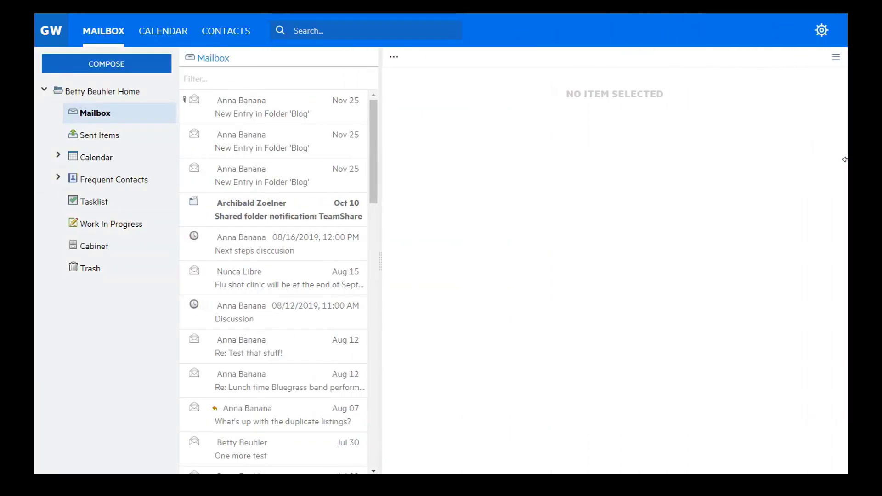
{"action": "left_click", "coordinate": [106, 138]}
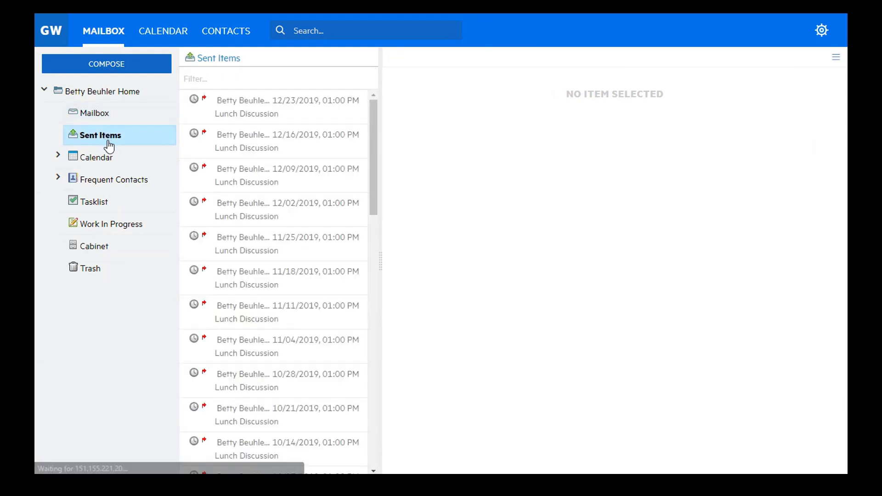
{"action": "left_click", "coordinate": [77, 156]}
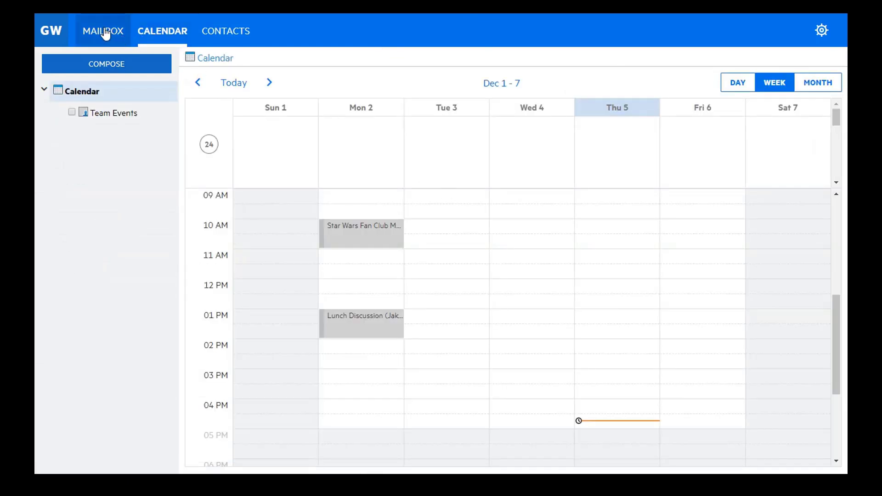
{"action": "left_click", "coordinate": [105, 33]}
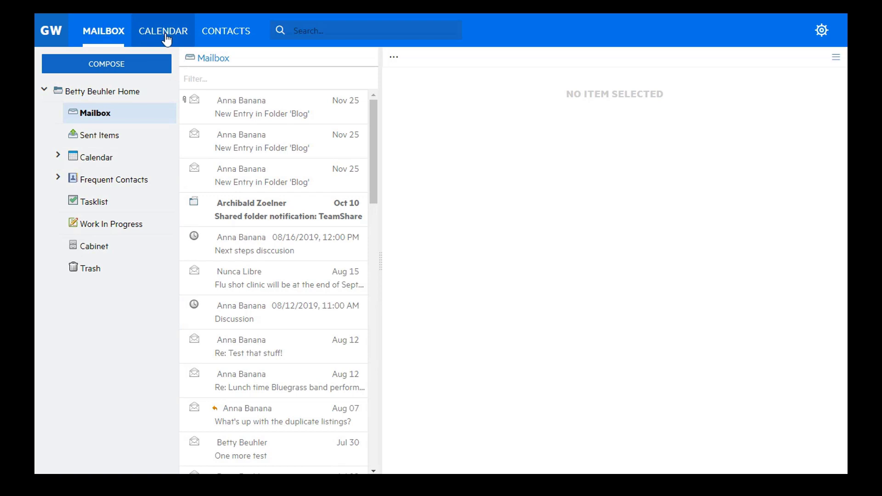
{"action": "left_click", "coordinate": [247, 133]}
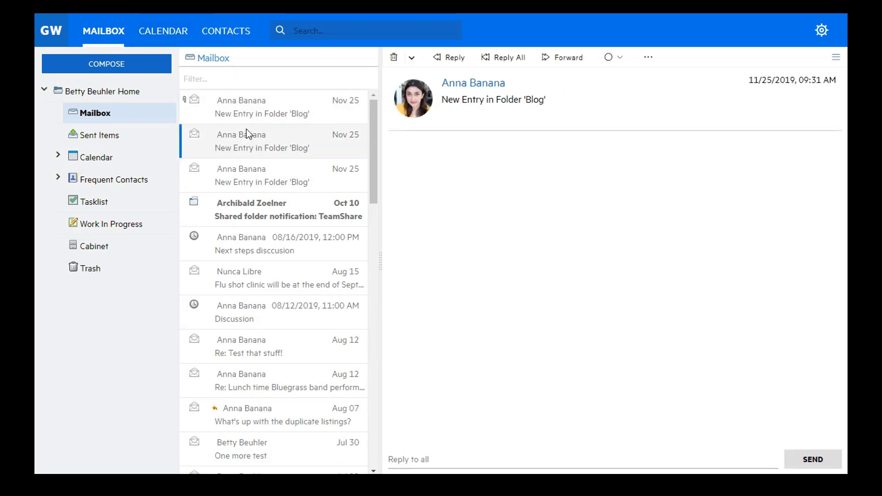
Step: Browse the calendar, contacts, personal and GroupWise address books, then reopen the second Blog message
{"action": "left_click", "coordinate": [183, 39]}
{"action": "left_click", "coordinate": [225, 35]}
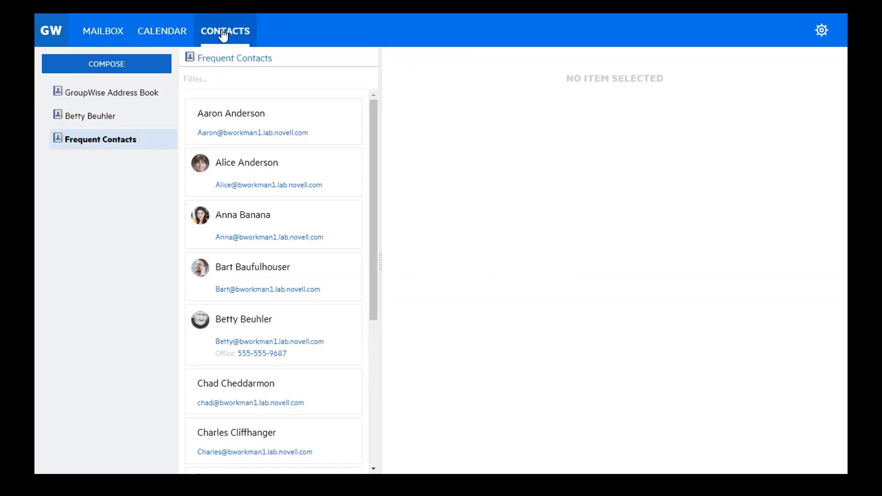
{"action": "left_click", "coordinate": [102, 123]}
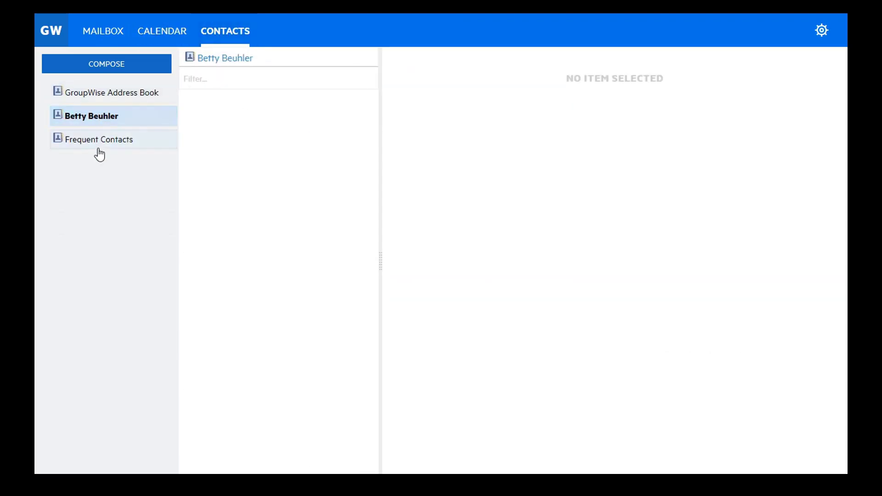
{"action": "left_click", "coordinate": [101, 95]}
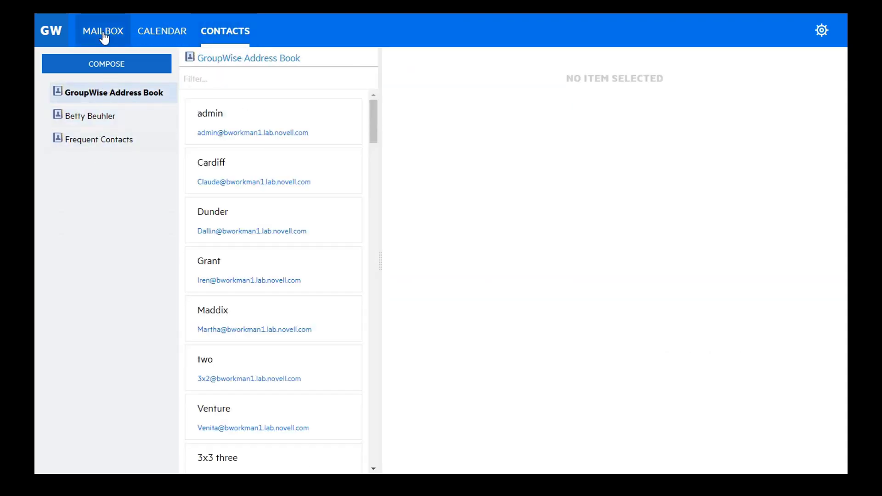
{"action": "left_click", "coordinate": [103, 33]}
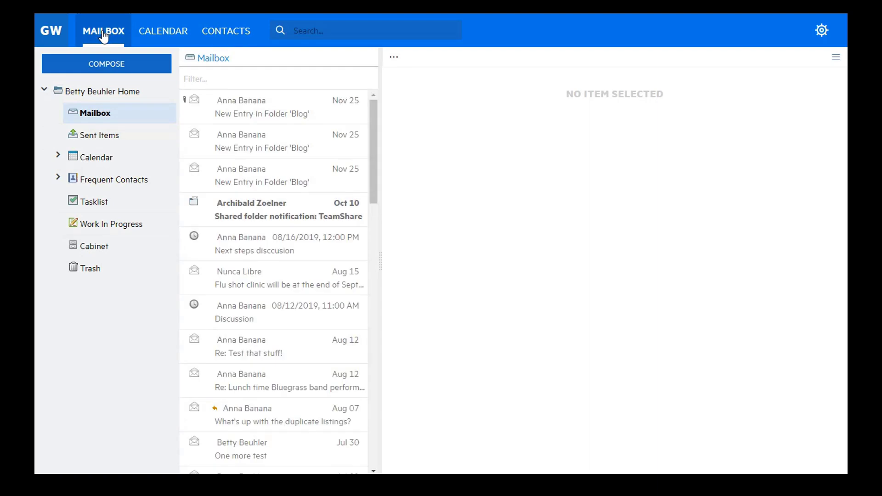
{"action": "left_click", "coordinate": [246, 143]}
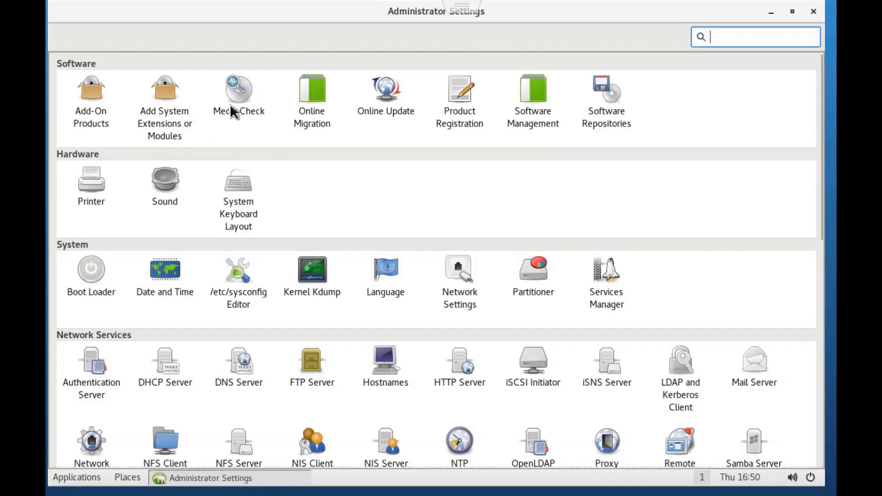
Step: Under Add System Extensions or Modules, select Containers Module 12 x86_64 for installation
{"action": "left_click", "coordinate": [164, 96]}
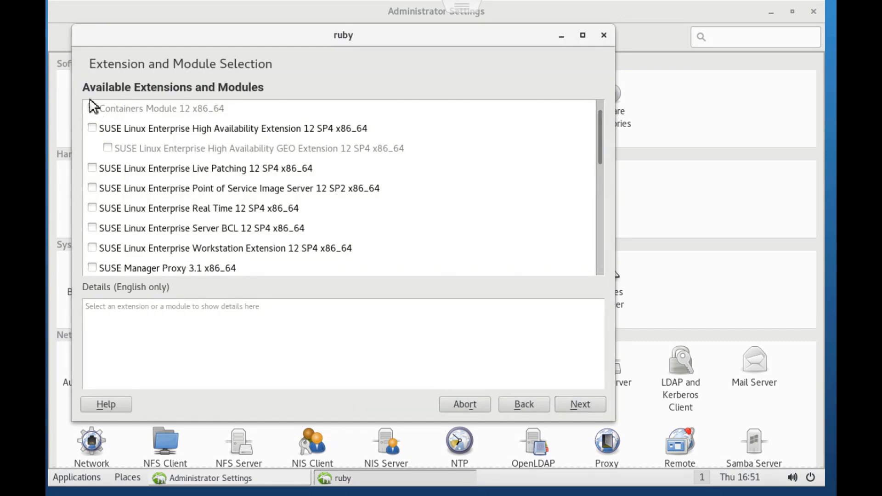
{"action": "left_click", "coordinate": [92, 108]}
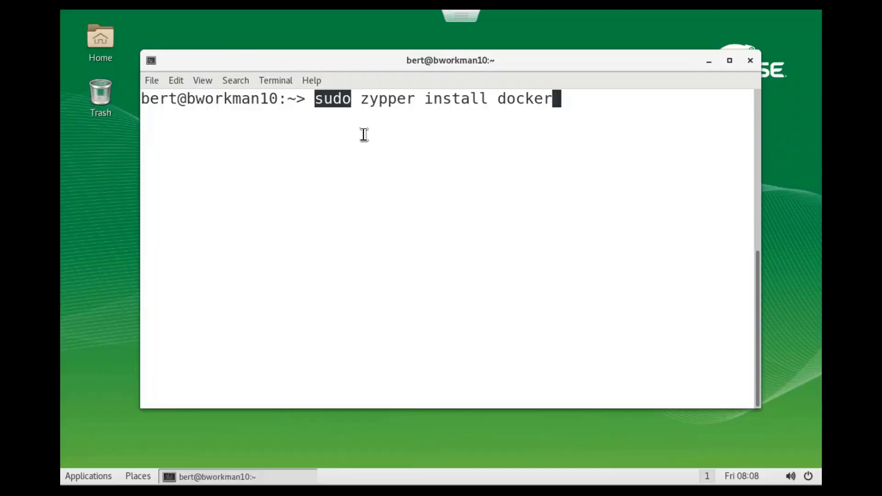
Step: Run sudo zypper install docker in the terminal and supply the root password to install
{"action": "left_click", "coordinate": [379, 134]}
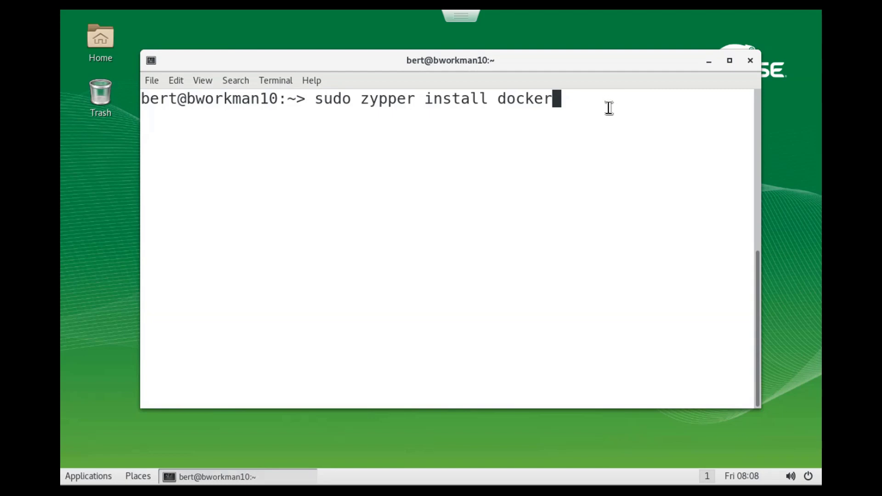
{"action": "key", "text": "Return"}
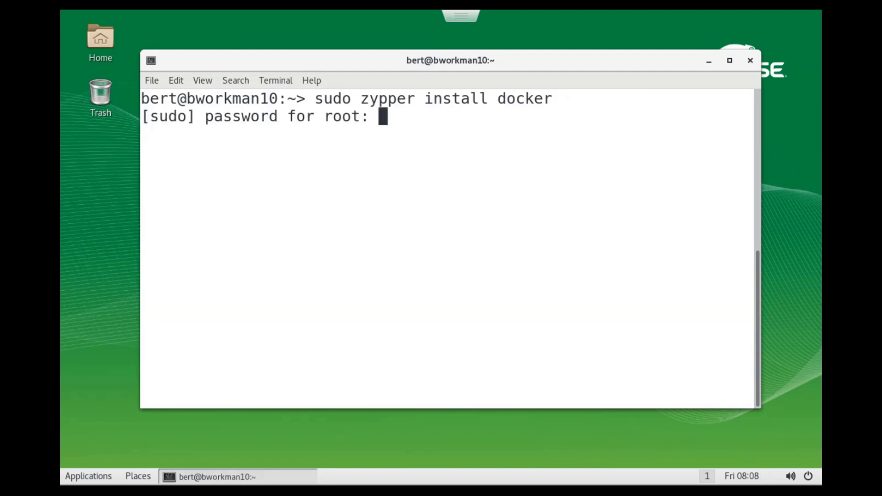
{"action": "key", "text": "Return"}
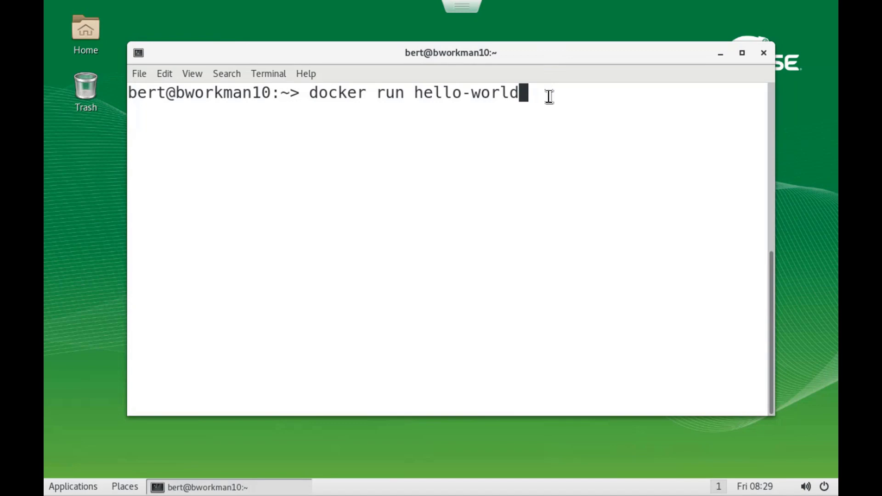
Step: Run docker run hello-world and scroll its output to confirm the installation works
{"action": "key", "text": "Return"}
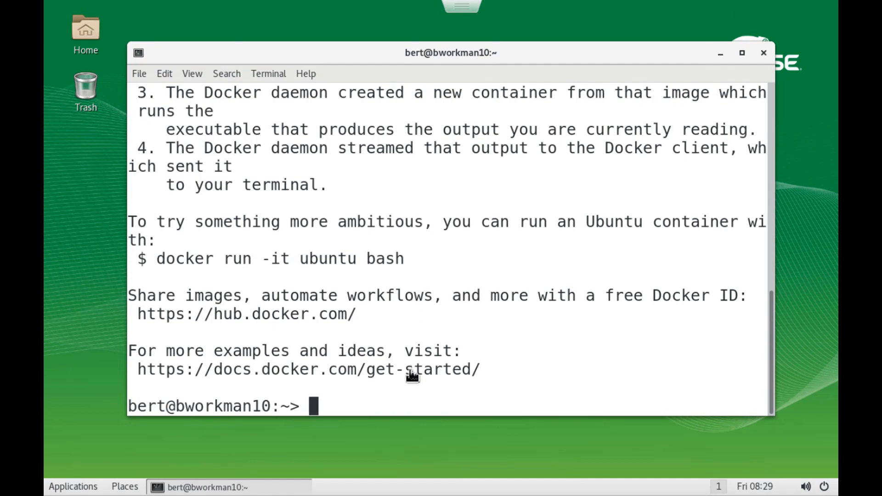
{"action": "scroll", "coordinate": [616, 302], "scroll_direction": "up", "scroll_amount": 3}
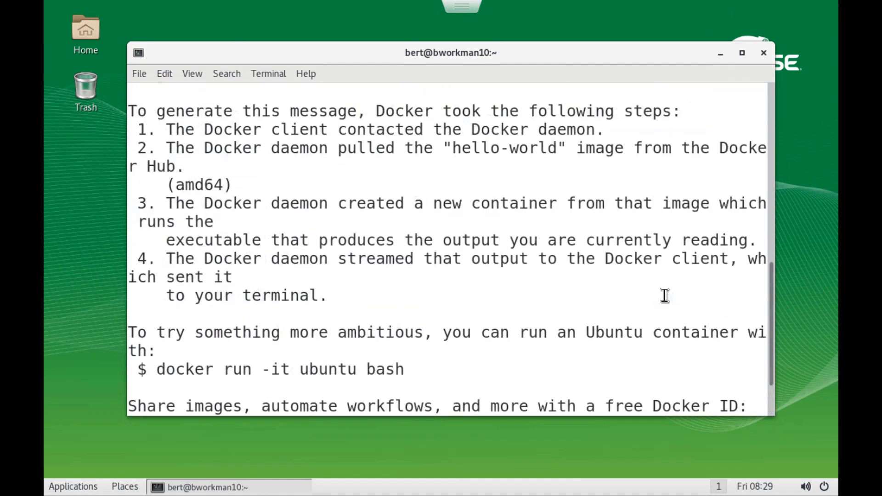
{"action": "scroll", "coordinate": [664, 296], "scroll_direction": "up", "scroll_amount": 2}
{"action": "scroll", "coordinate": [665, 295], "scroll_direction": "up", "scroll_amount": 1}
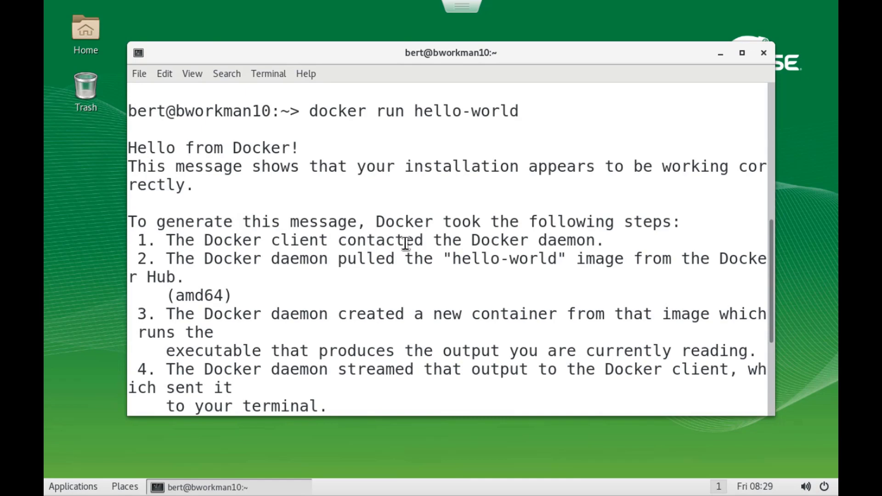
{"action": "scroll", "coordinate": [270, 167], "scroll_direction": "down", "scroll_amount": 2}
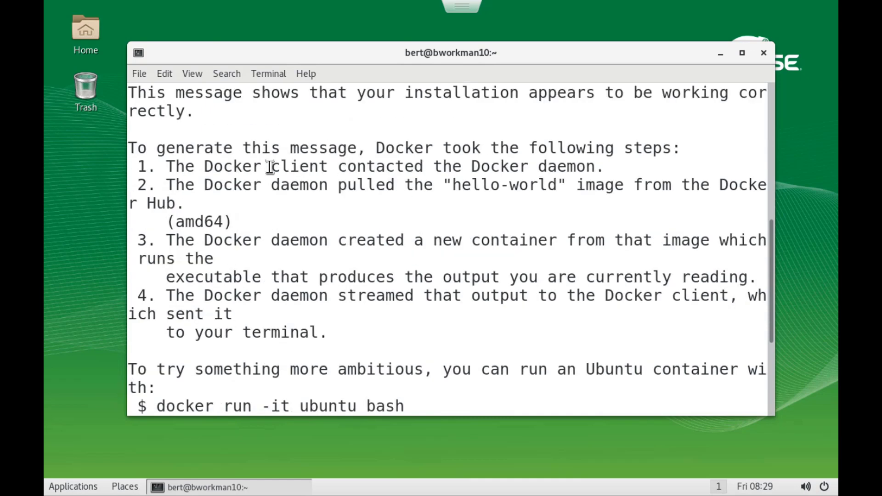
{"action": "scroll", "coordinate": [270, 166], "scroll_direction": "down", "scroll_amount": 4}
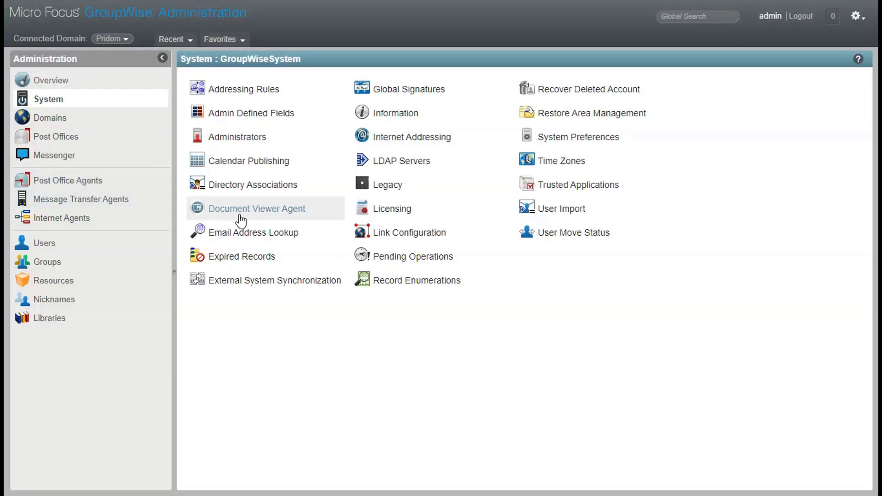
Step: Under Document Viewer Agent, view SecDomDVA's address and port settings
{"action": "left_click", "coordinate": [237, 210]}
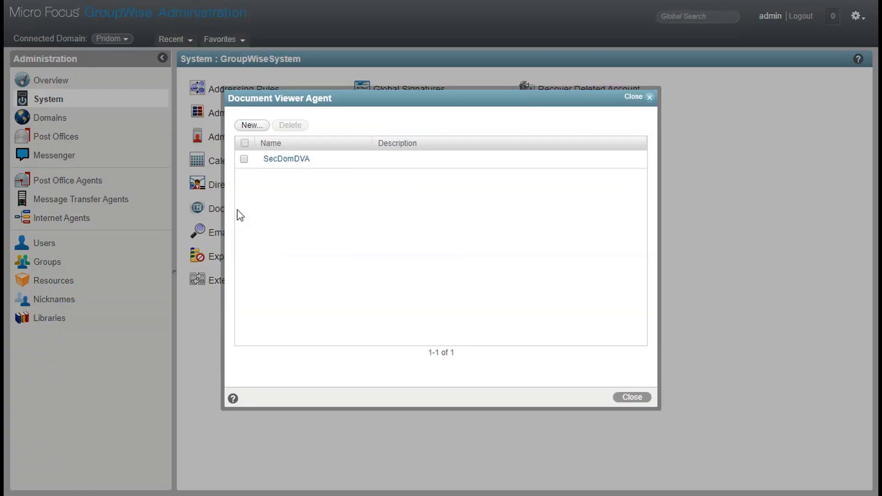
{"action": "left_click", "coordinate": [286, 159]}
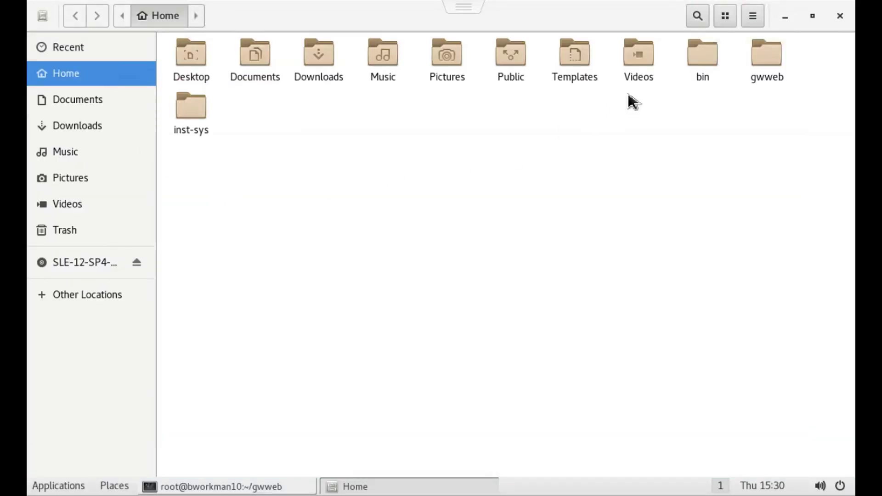
Step: Enter the gwweb folder and open commands.txt with the Text Editor
{"action": "double_click", "coordinate": [766, 68]}
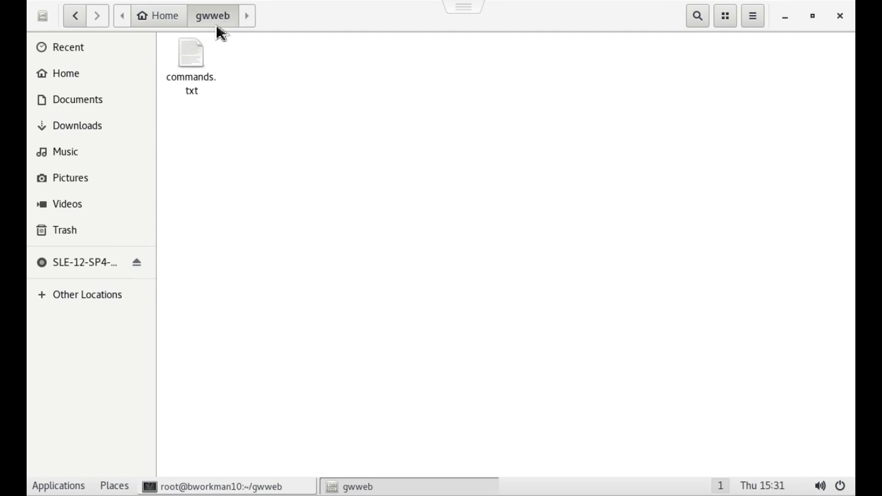
{"action": "right_click", "coordinate": [198, 66]}
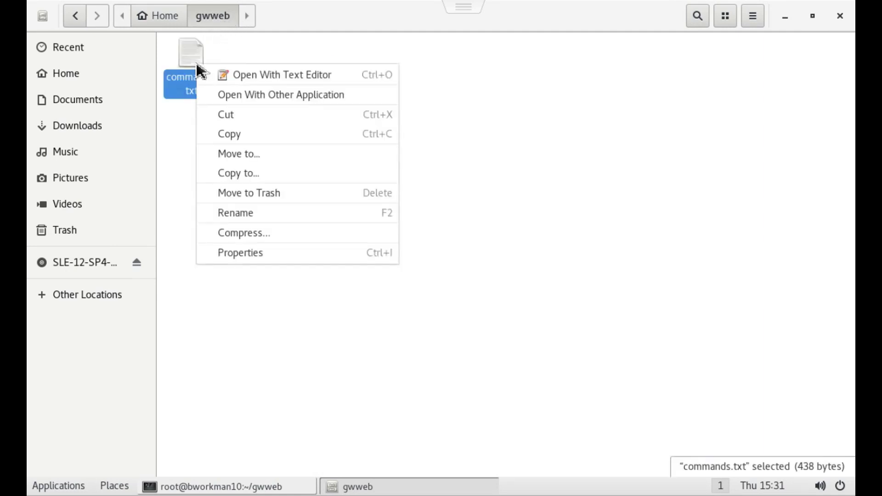
{"action": "left_click", "coordinate": [233, 76]}
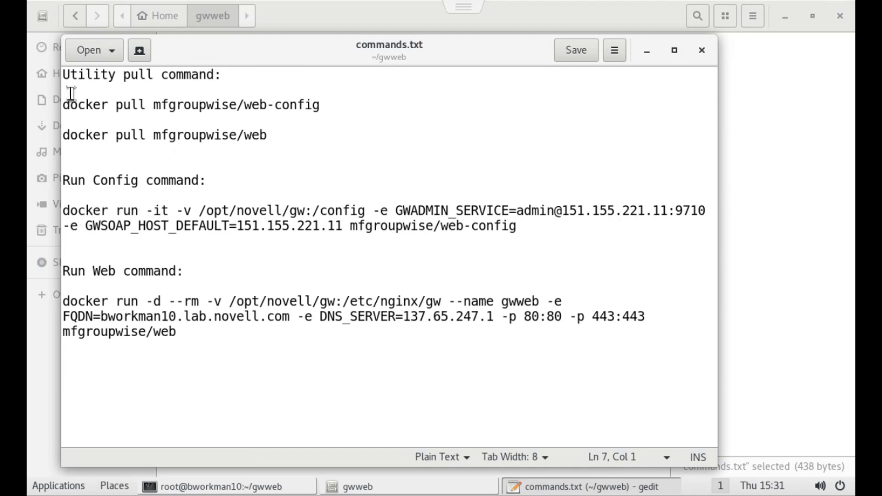
Step: Copy the web-config pull line and highlight the config volume path and admin service address
{"action": "left_click_drag", "start_coordinate": [65, 105], "coordinate": [331, 111]}
{"action": "right_click", "coordinate": [284, 107]}
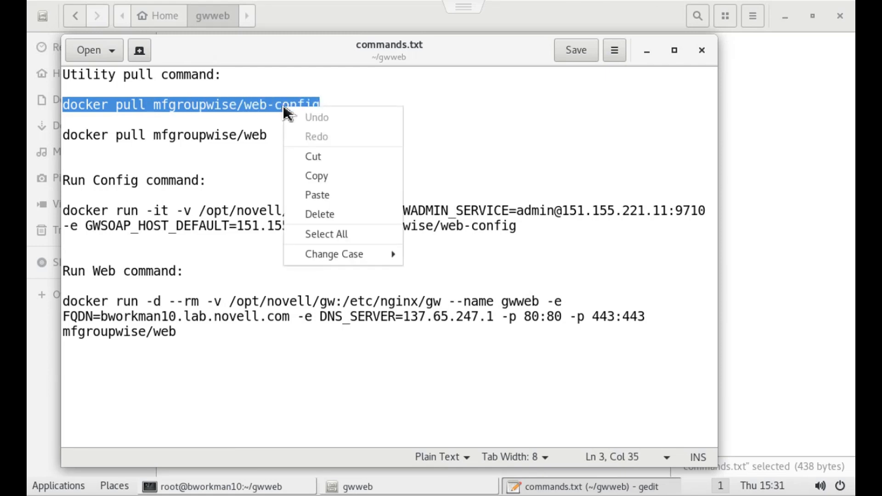
{"action": "left_click", "coordinate": [324, 178]}
{"action": "key", "text": "Down"}
{"action": "key", "text": "Down"}
{"action": "key", "text": "Down"}
{"action": "key", "text": "Down"}
{"action": "key", "text": "Down"}
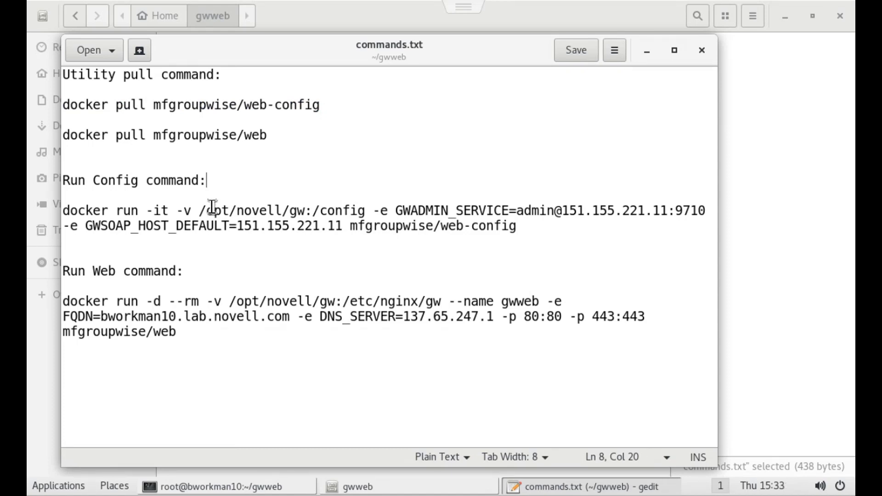
{"action": "left_click_drag", "start_coordinate": [207, 211], "coordinate": [393, 211]}
{"action": "left_click", "coordinate": [428, 215]}
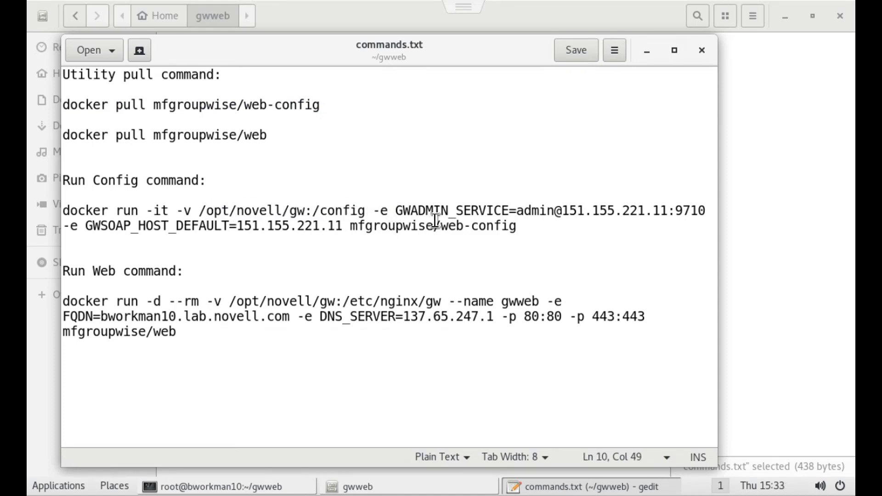
{"action": "left_click_drag", "start_coordinate": [525, 211], "coordinate": [667, 221]}
{"action": "left_click", "coordinate": [618, 262]}
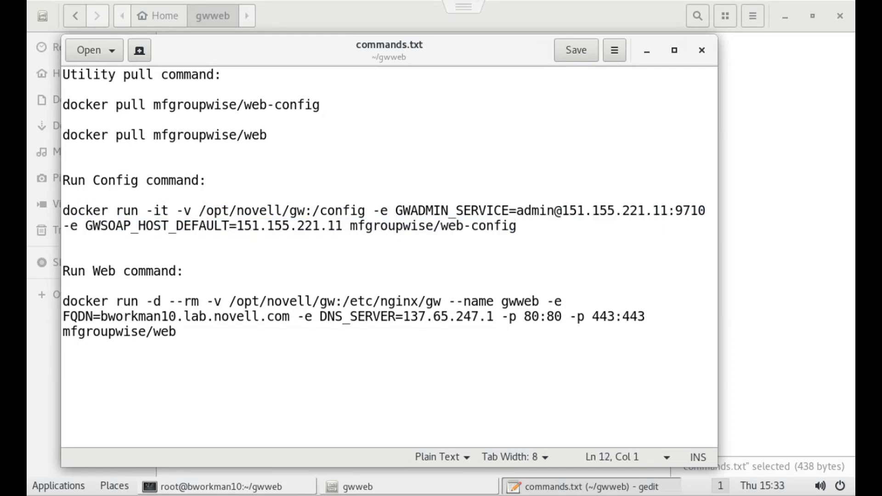
Step: Recopy docker pull mfgroupwise/web-config and run it in the terminal
{"action": "left_click_drag", "start_coordinate": [320, 105], "coordinate": [41, 110]}
{"action": "right_click", "coordinate": [102, 110]}
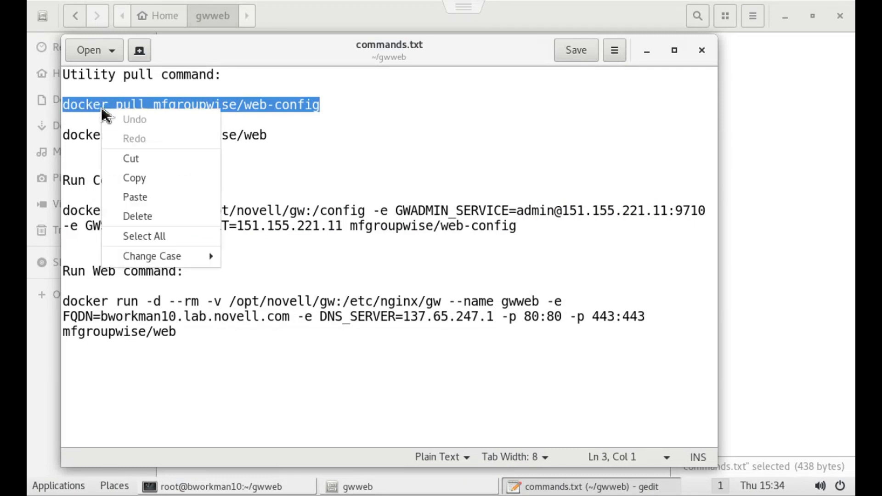
{"action": "left_click", "coordinate": [140, 186]}
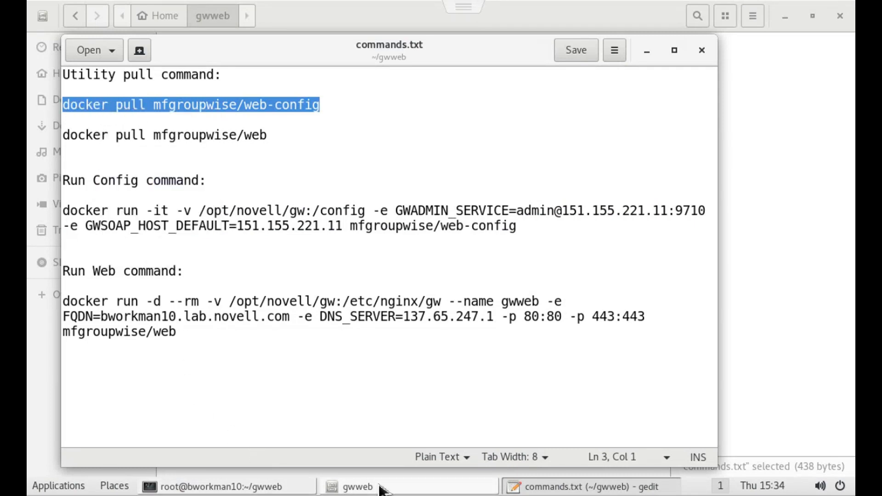
{"action": "left_click", "coordinate": [234, 487]}
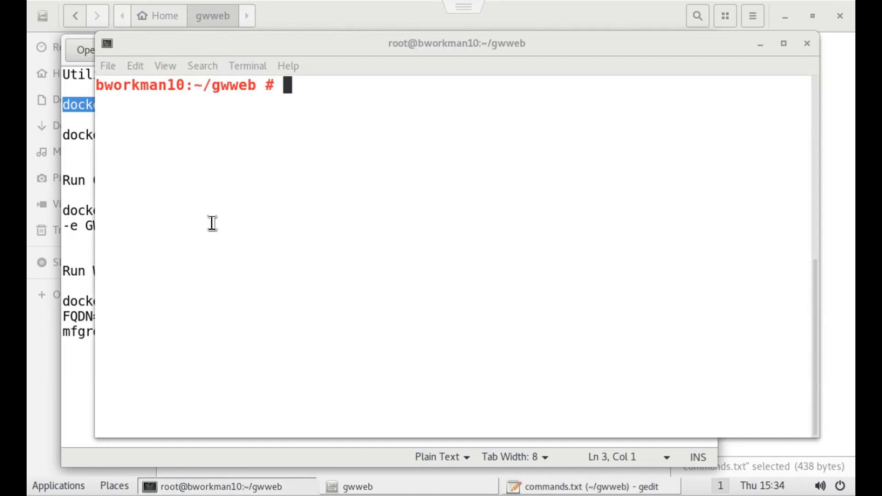
{"action": "right_click", "coordinate": [307, 90]}
{"action": "left_click", "coordinate": [361, 143]}
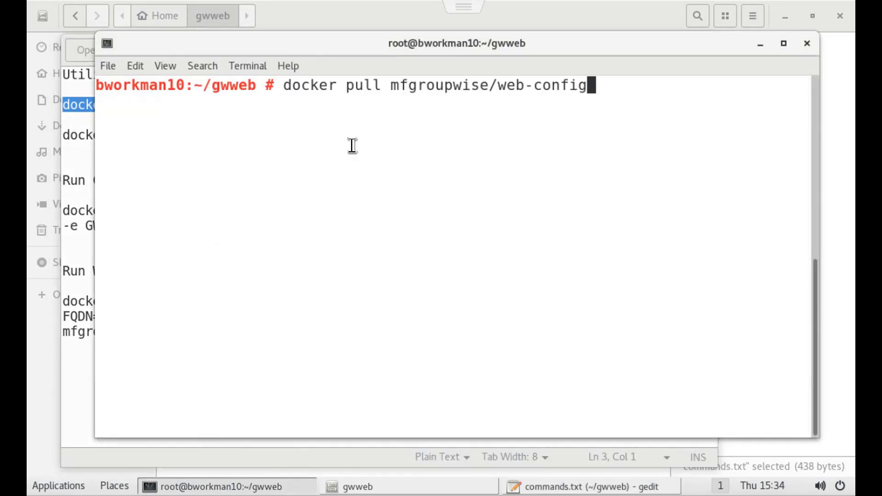
{"action": "key", "text": "Return"}
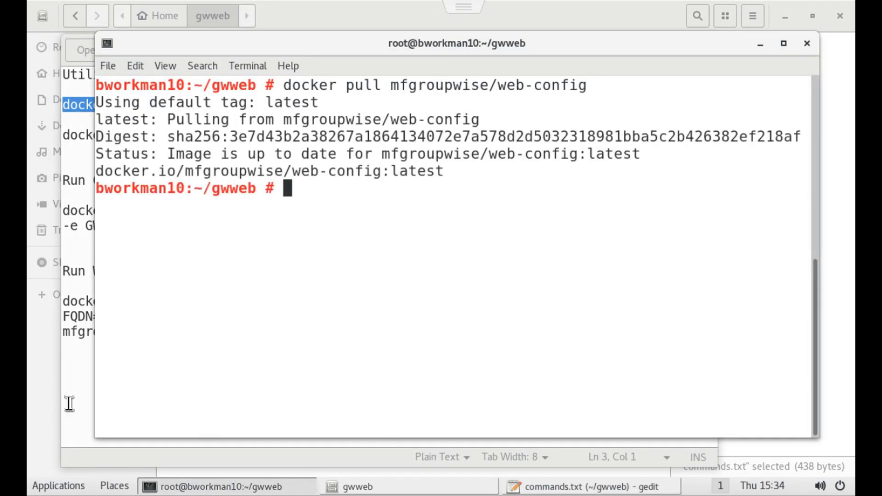
Step: Copy the docker pull mfgroupwise/web command from commands.txt for the terminal
{"action": "left_click", "coordinate": [75, 392]}
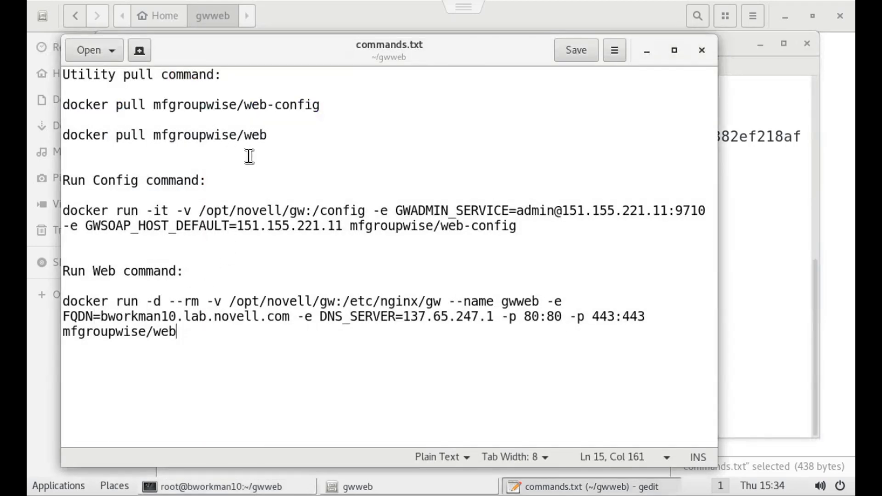
{"action": "left_click_drag", "start_coordinate": [267, 135], "coordinate": [69, 136]}
{"action": "right_click", "coordinate": [92, 134]}
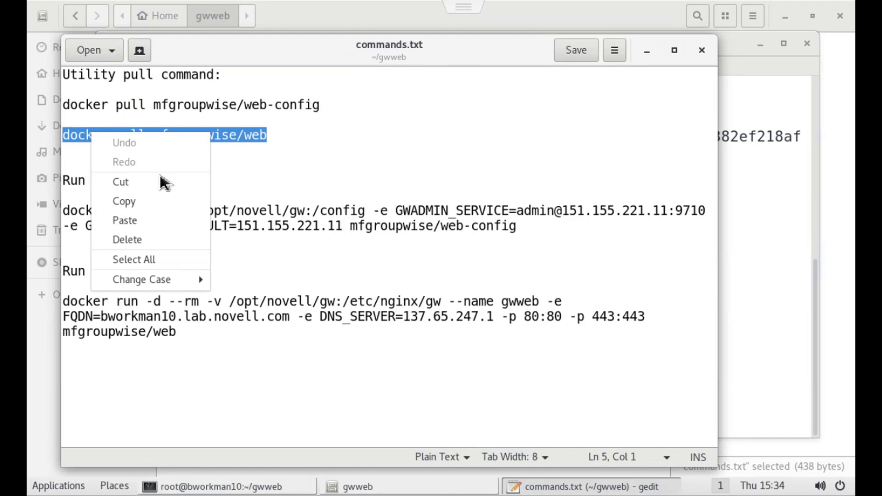
{"action": "left_click", "coordinate": [143, 203]}
{"action": "left_click", "coordinate": [214, 486]}
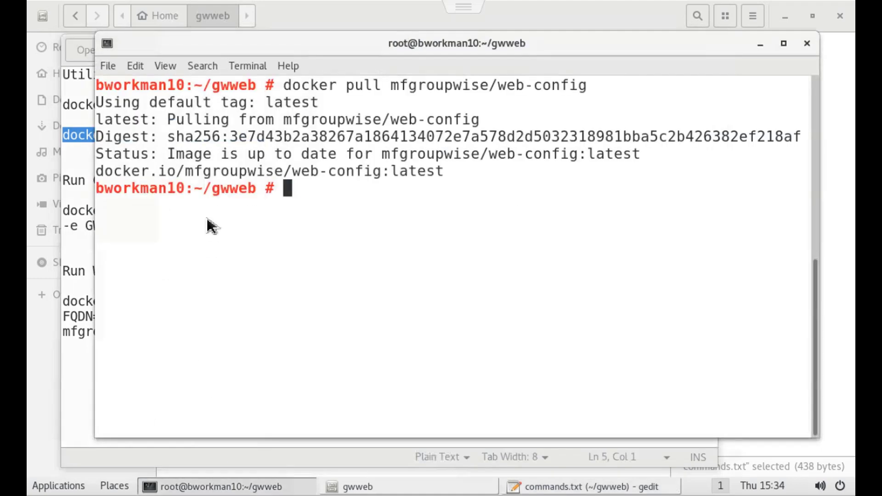
{"action": "right_click", "coordinate": [327, 190]}
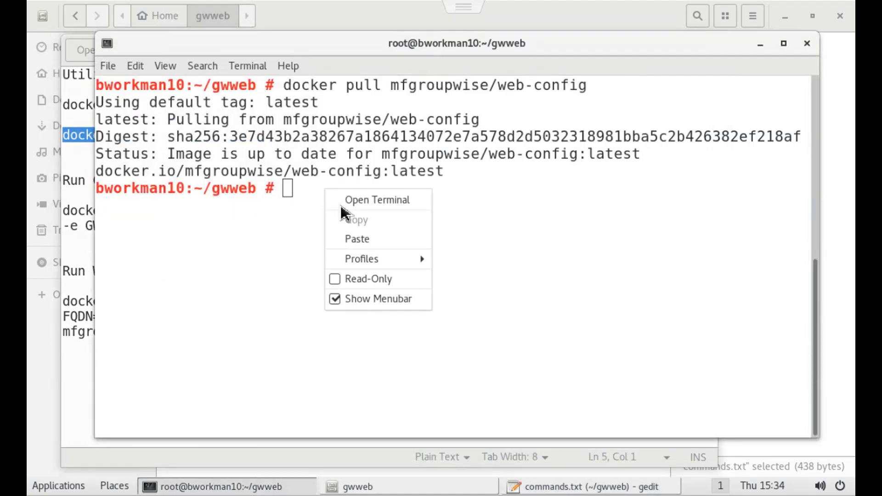
Step: Run the mfgroupwise/web pull, then paste and run the Run Config command, entering the admin password
{"action": "left_click", "coordinate": [387, 240]}
{"action": "key", "text": "Return"}
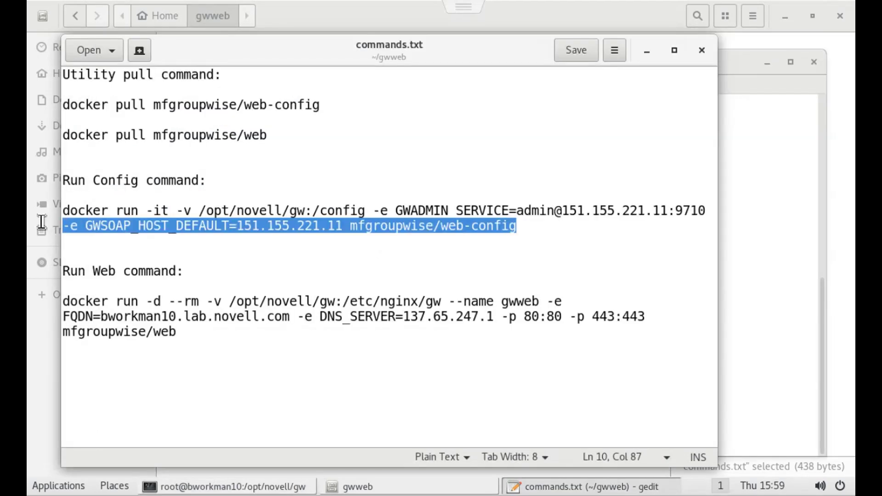
{"action": "mouse_move", "coordinate": [41, 222]}
{"action": "left_mouse_down"}
{"action": "mouse_move", "coordinate": [41, 196]}
{"action": "mouse_move", "coordinate": [41, 212]}
{"action": "left_mouse_up"}
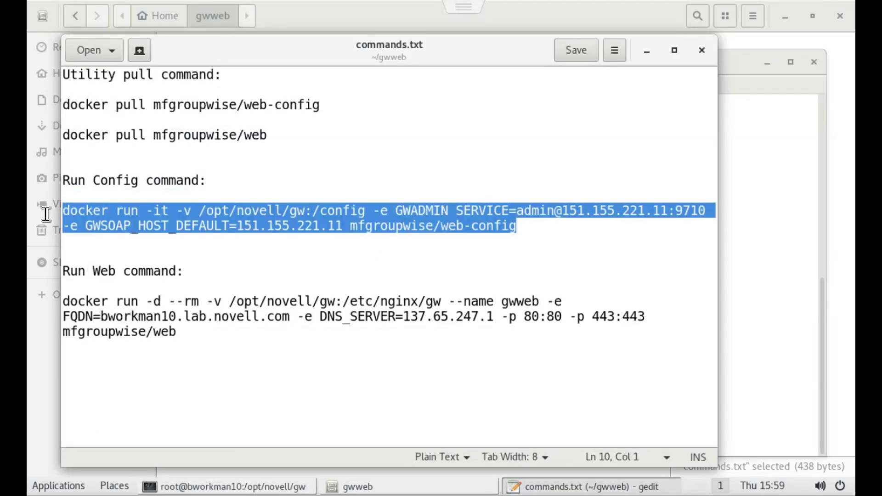
{"action": "right_click", "coordinate": [95, 208]}
{"action": "left_click", "coordinate": [138, 277]}
{"action": "left_click", "coordinate": [172, 487]}
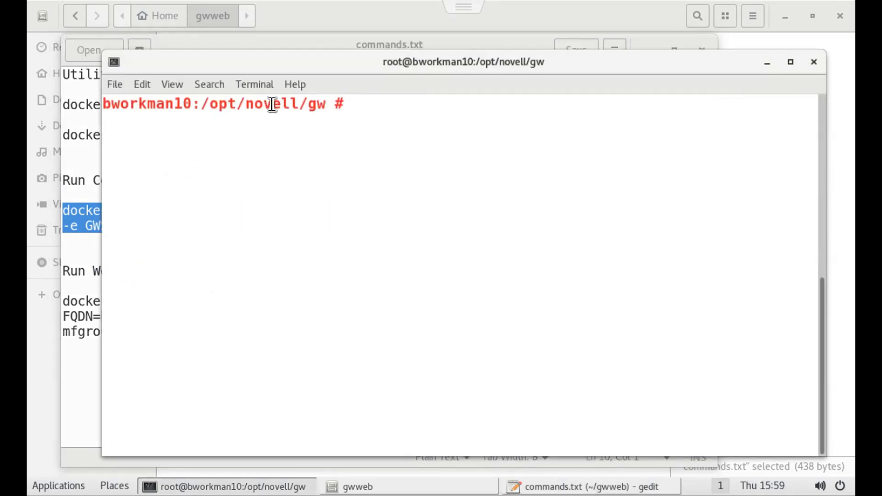
{"action": "right_click", "coordinate": [382, 103]}
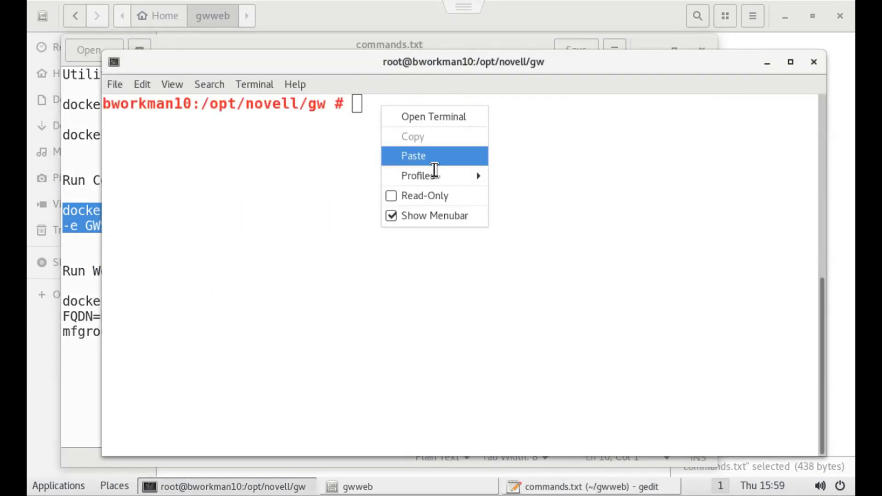
{"action": "left_click", "coordinate": [431, 157]}
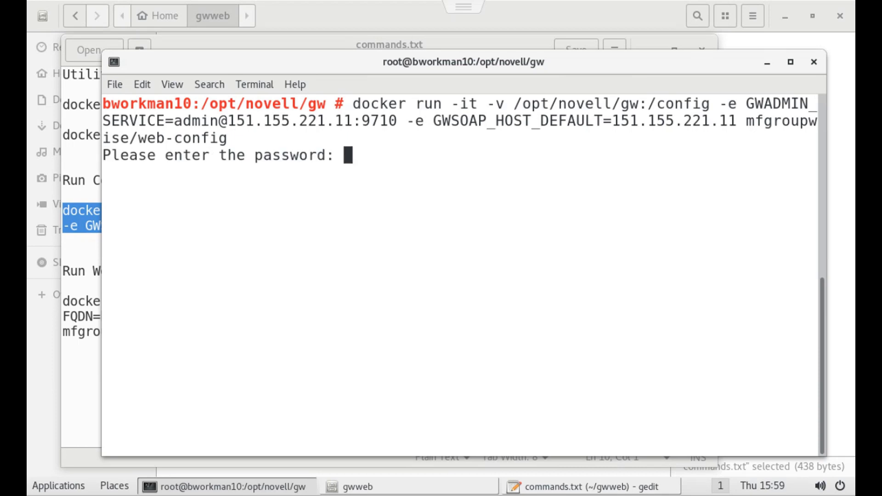
{"action": "key", "text": "Return"}
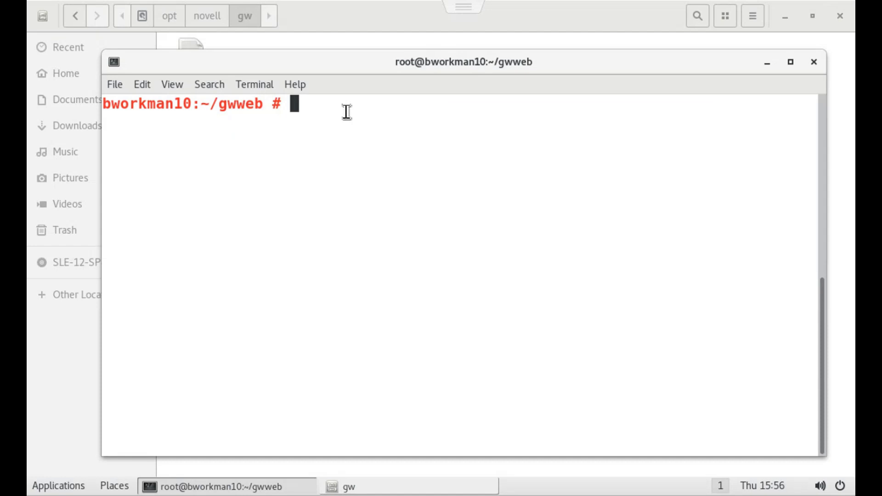
Step: Change into /opt/novell/gw and list its files to confirm web.conf exists
{"action": "type", "text": "cd /opt"}
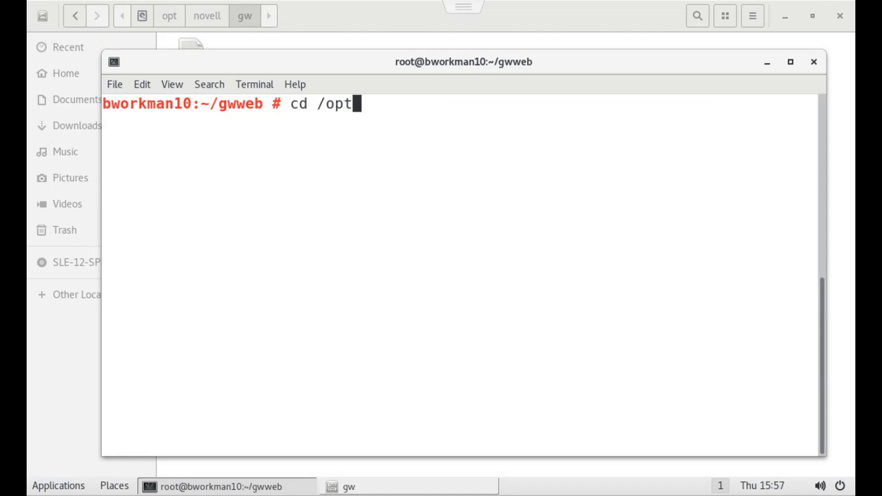
{"action": "type", "text": "/nov"}
{"action": "key", "text": "Tab"}
{"action": "type", "text": "gw/"}
{"action": "key", "text": "Return"}
{"action": "type", "text": "ls"}
{"action": "key", "text": "Return"}
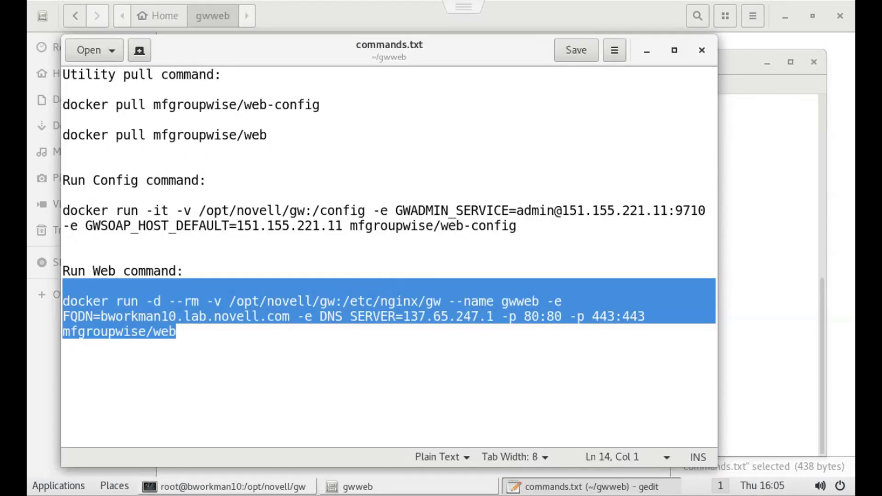
Step: Copy the Run Web command from commands.txt and run it in the terminal, launching gwweb detached
{"action": "key", "text": "shift+Down"}
{"action": "right_click", "coordinate": [90, 309]}
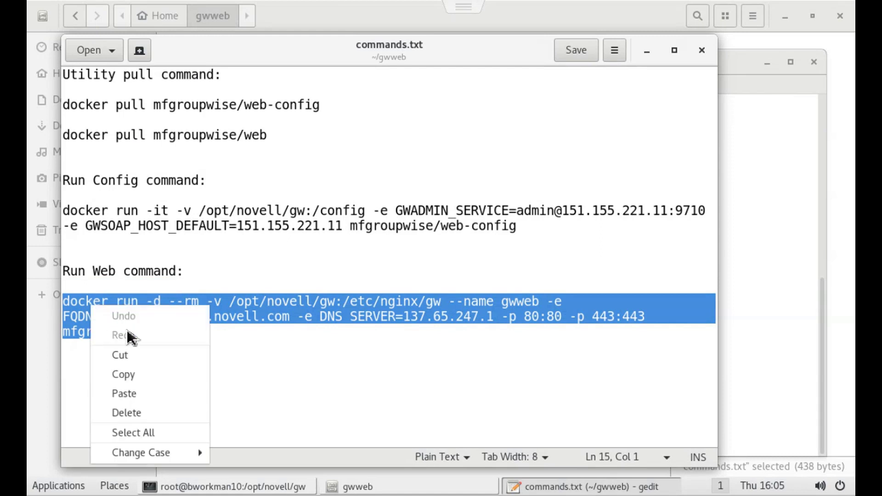
{"action": "left_click", "coordinate": [133, 375]}
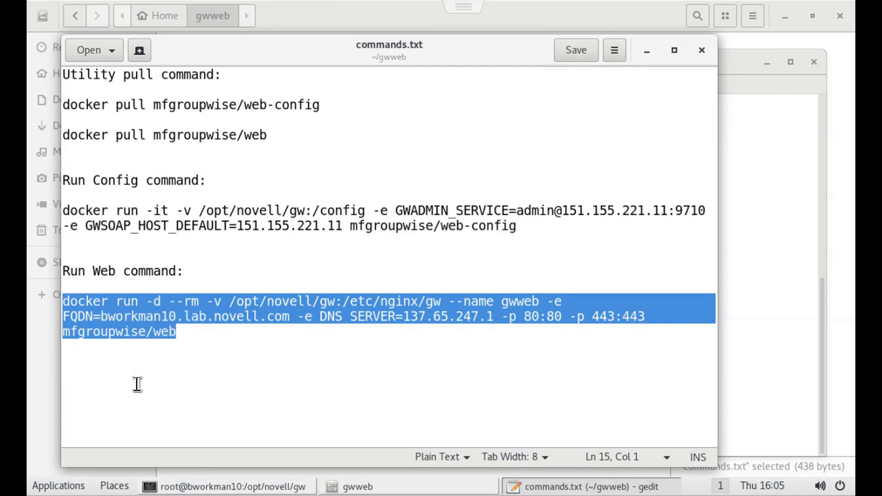
{"action": "left_click", "coordinate": [193, 487]}
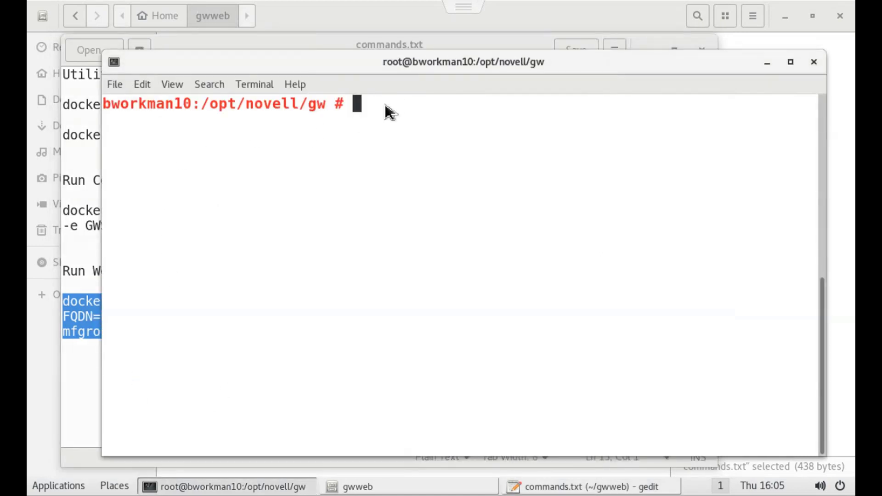
{"action": "right_click", "coordinate": [386, 111]}
{"action": "left_click", "coordinate": [419, 156]}
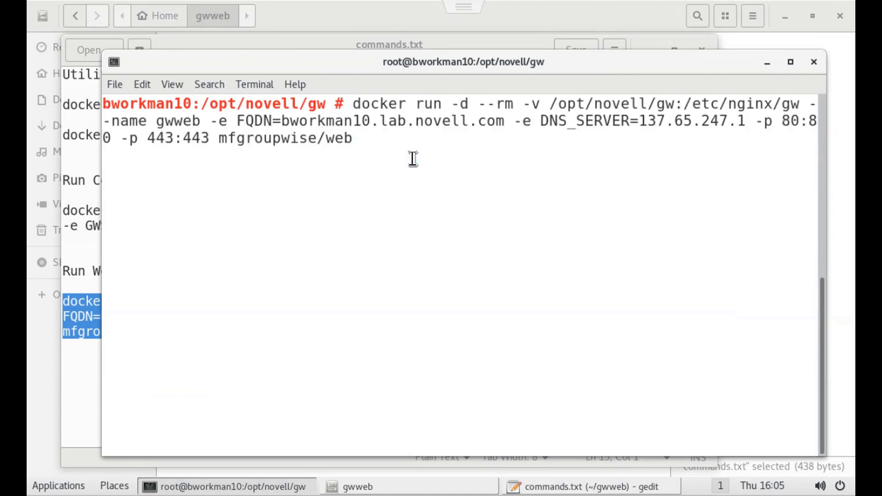
{"action": "key", "text": "Return"}
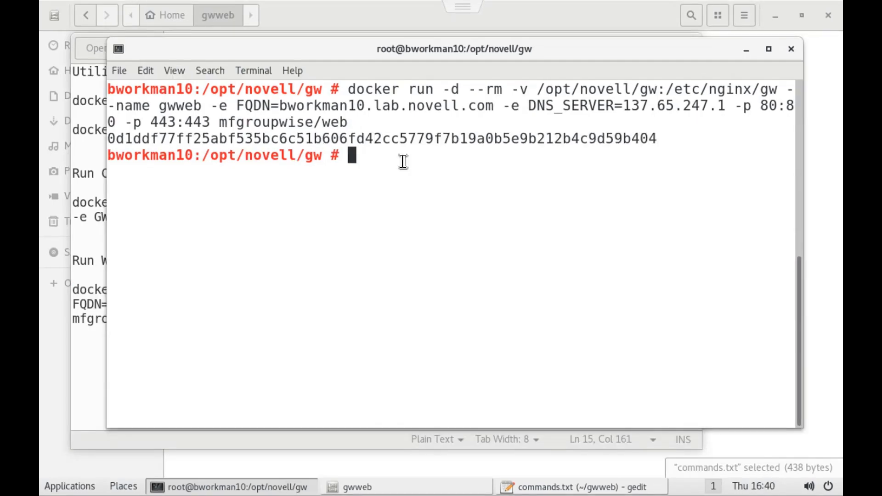
Step: List running containers with docker ps, then stop the container with docker stop gwweb
{"action": "type", "text": "doc"}
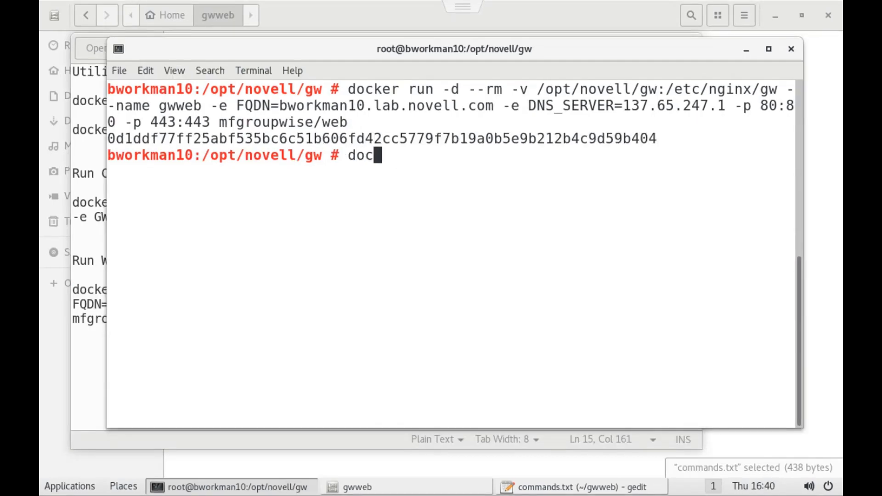
{"action": "type", "text": "ker ps"}
{"action": "key", "text": "Return"}
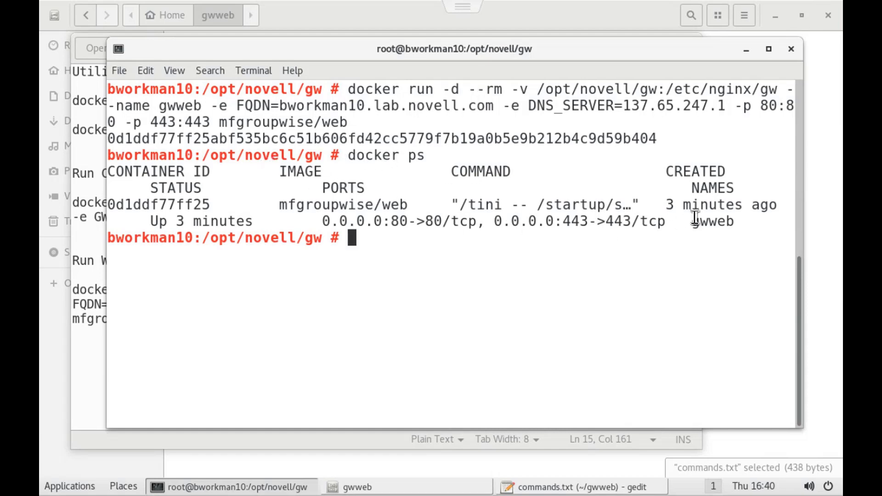
{"action": "left_click_drag", "start_coordinate": [693, 225], "coordinate": [745, 226]}
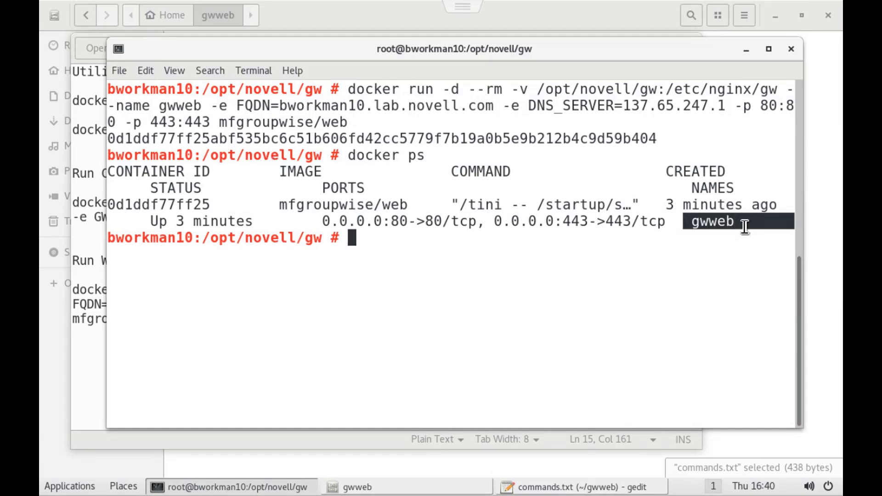
{"action": "left_click", "coordinate": [420, 246]}
{"action": "type", "text": "docke"}
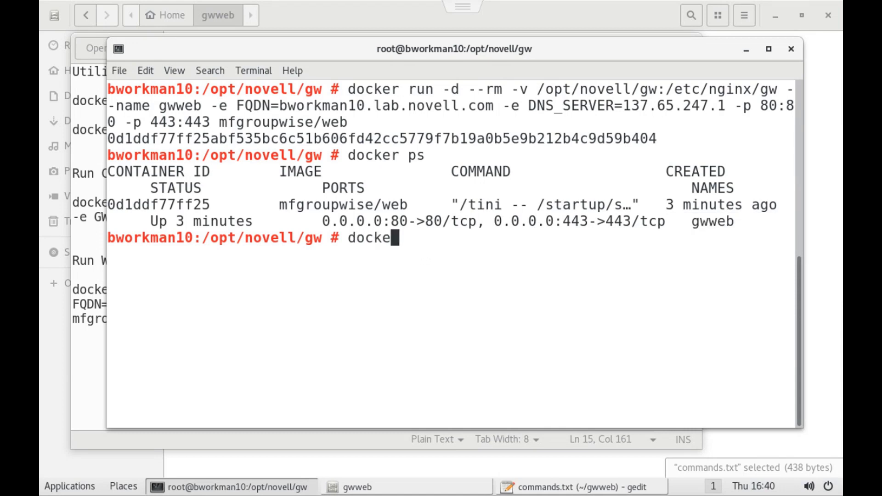
{"action": "type", "text": "r stop gwweb"}
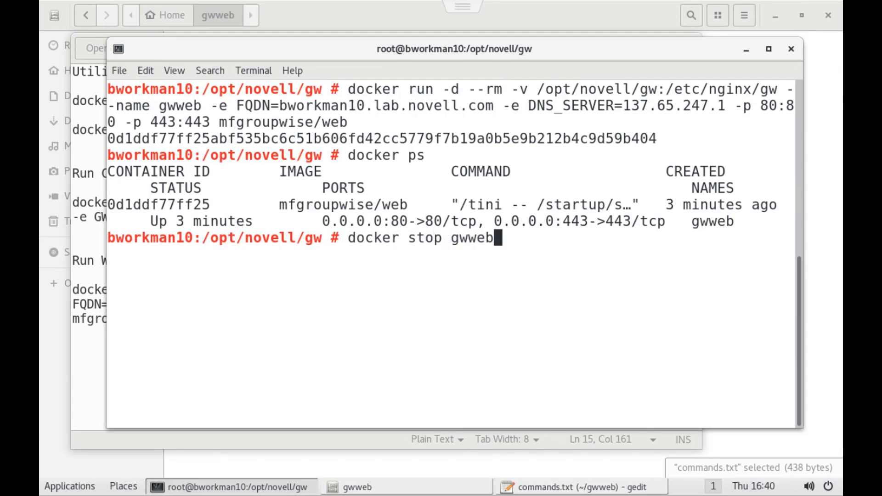
{"action": "key", "text": "Return"}
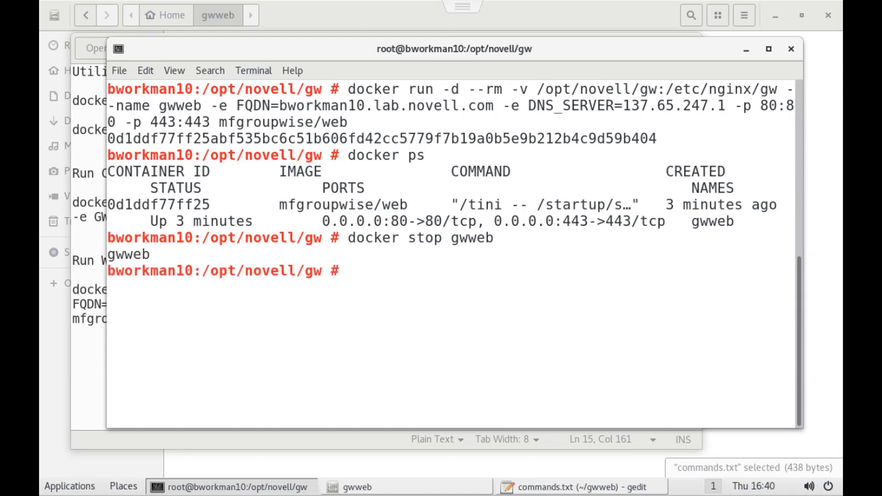
Step: Rerun docker ps, relaunch gwweb from command history, and clear the screen
{"action": "key", "text": "Up"}
{"action": "key", "text": "Up"}
{"action": "key", "text": "Return"}
{"action": "key", "text": "Up"}
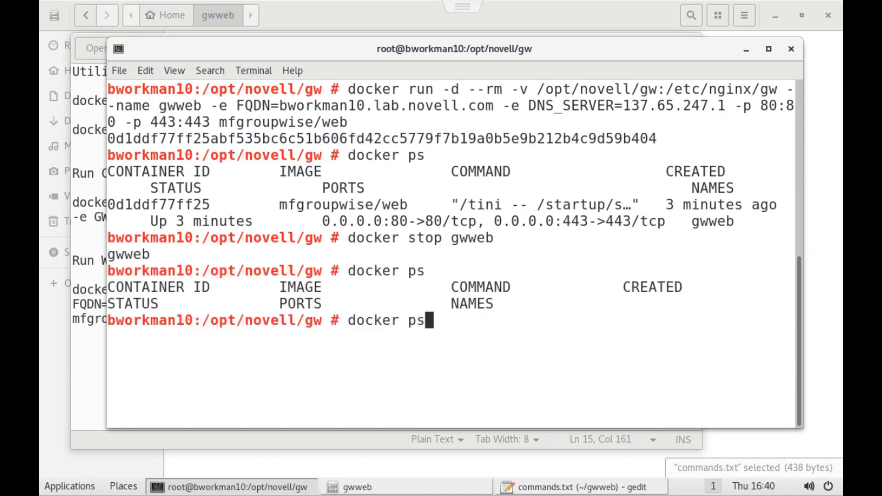
{"action": "key", "text": "Up"}
{"action": "key", "text": "Up"}
{"action": "key", "text": "Up"}
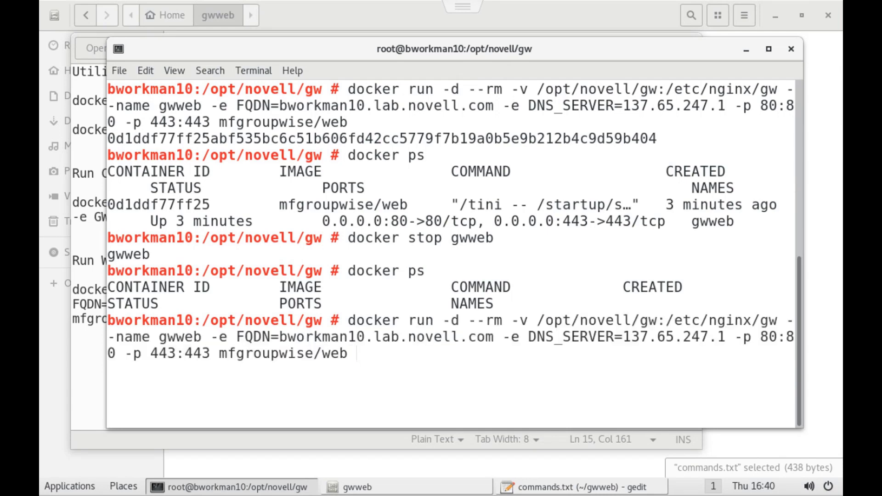
{"action": "key", "text": "Return"}
{"action": "type", "text": "clear"}
{"action": "key", "text": "Return"}
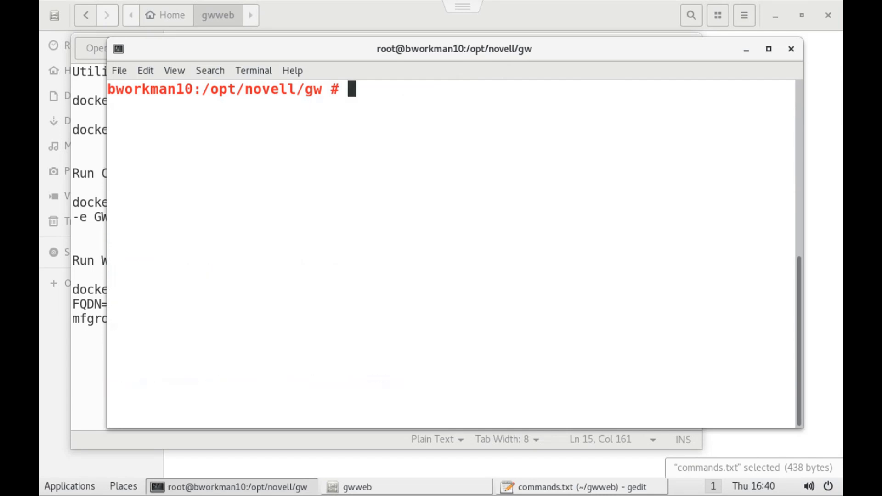
Step: Run docker logs gwweb to print the container's startup log through nginx/1.17.1 worker startup
{"action": "type", "text": "docker logs gwweb"}
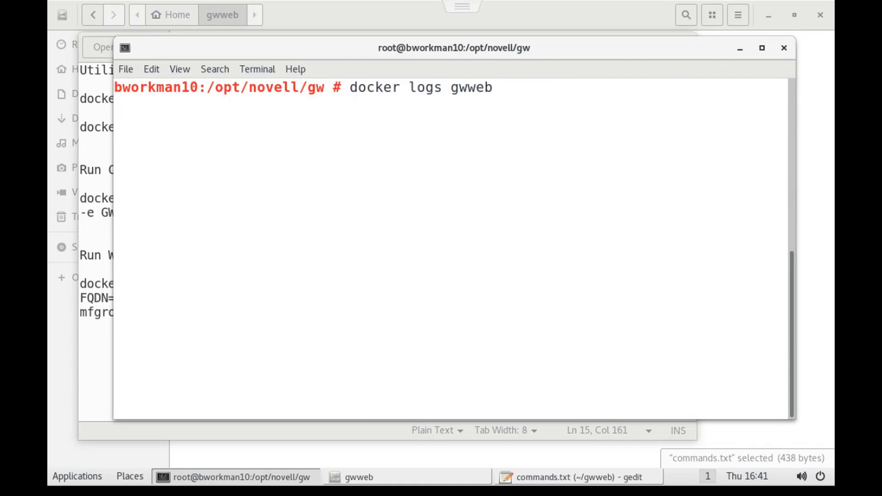
{"action": "key", "text": "Return"}
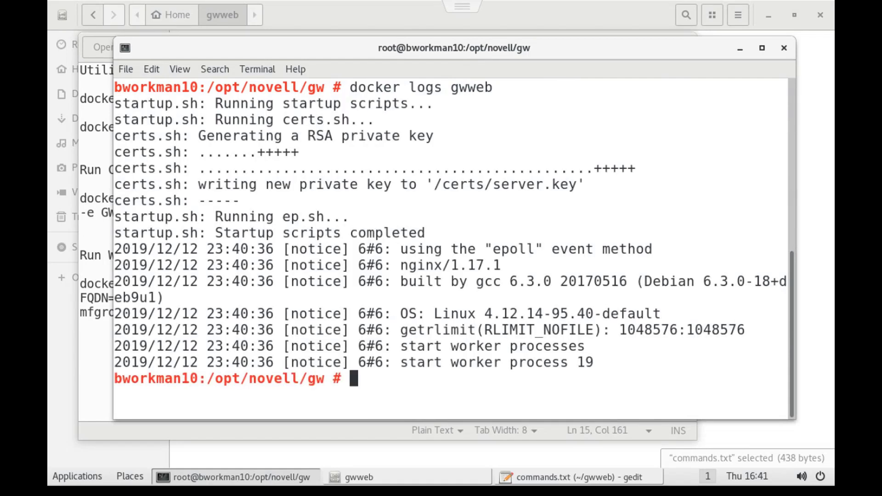